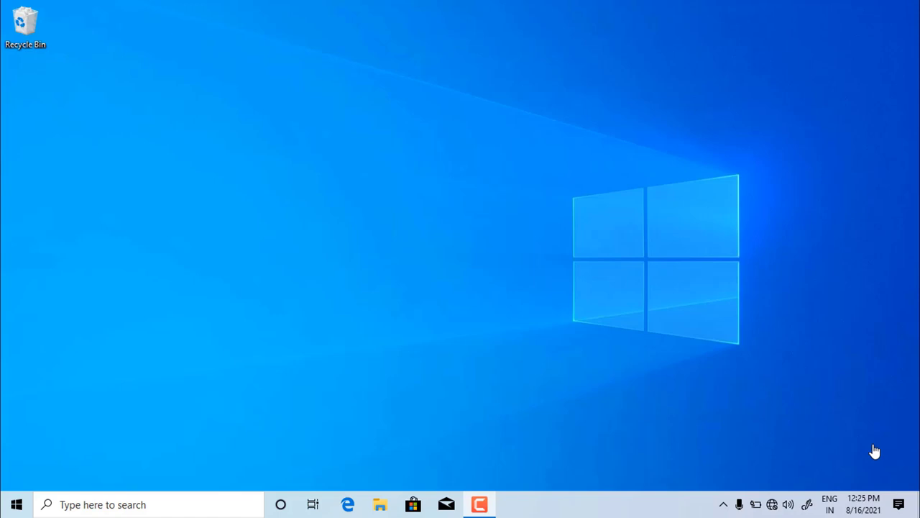
Search the system for "this" to view This PC, and inspect the Recycle Bin's contents, closing each window
left_click(93, 505)
type("th")
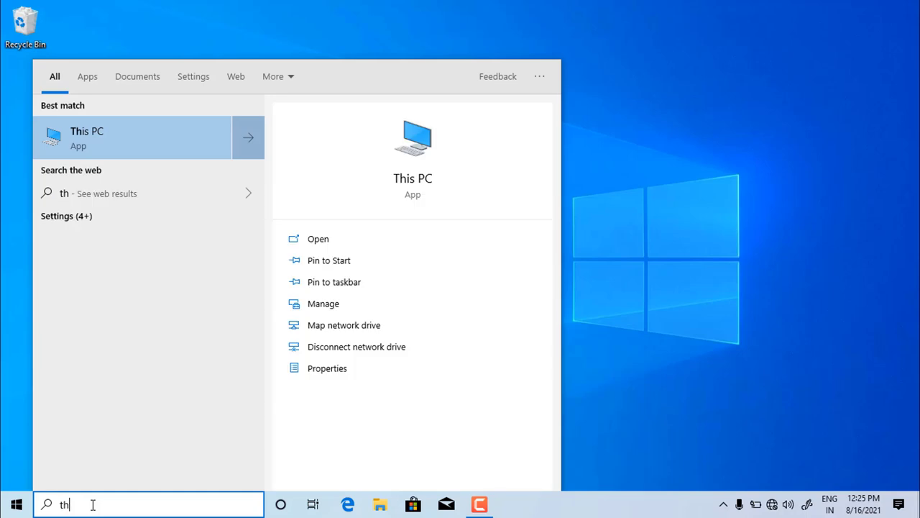
type("is")
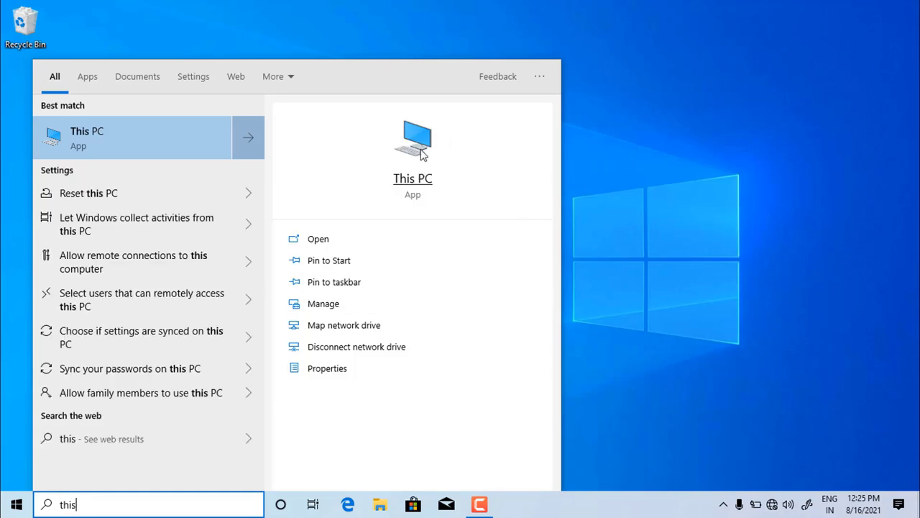
left_click(423, 154)
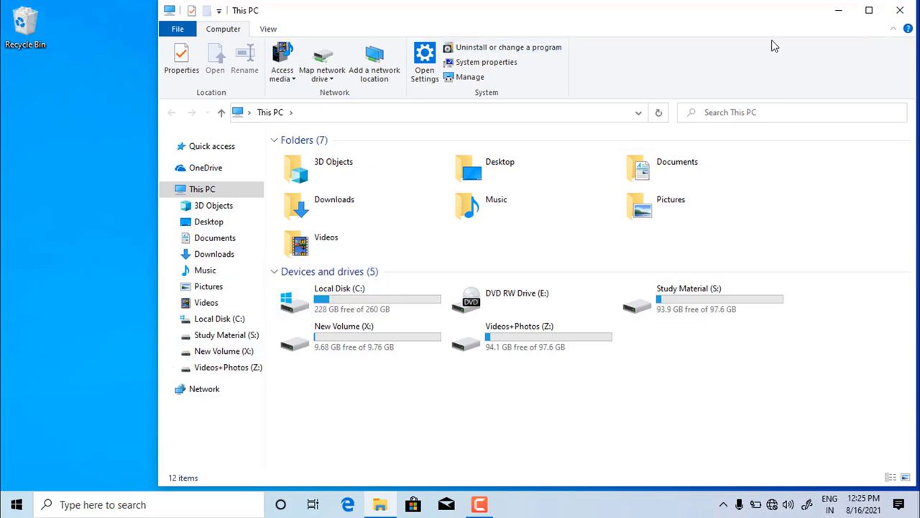
left_click(899, 10)
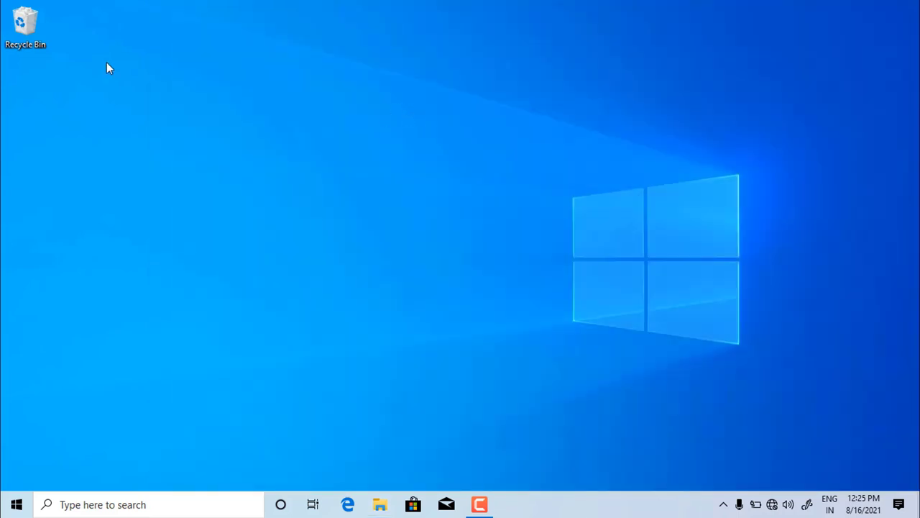
double_click(24, 38)
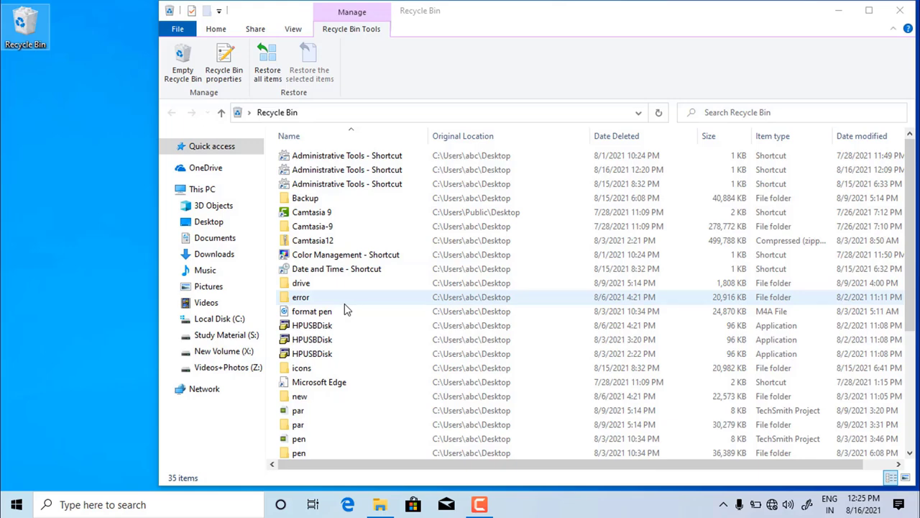
left_click(902, 14)
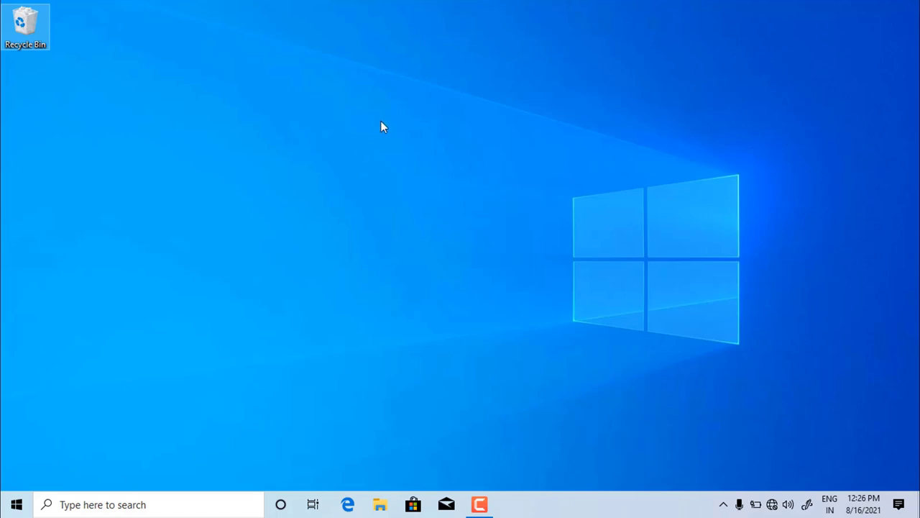
Open the Desktop Icon Settings from the Themes page of the desktop's personalization settings
right_click(381, 126)
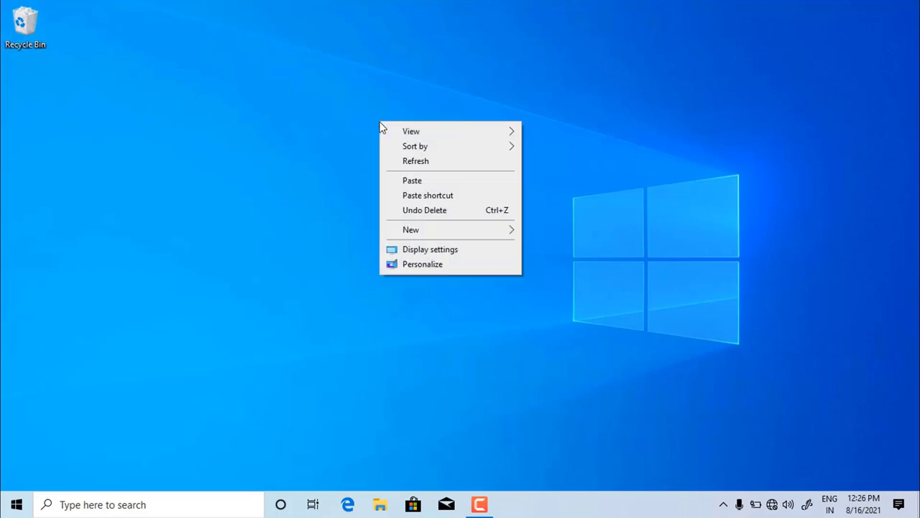
left_click(414, 266)
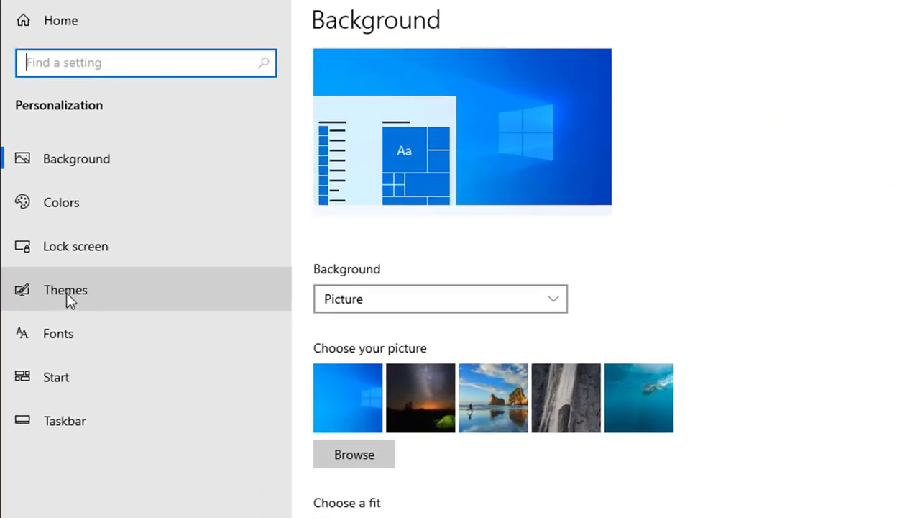
left_click(66, 292)
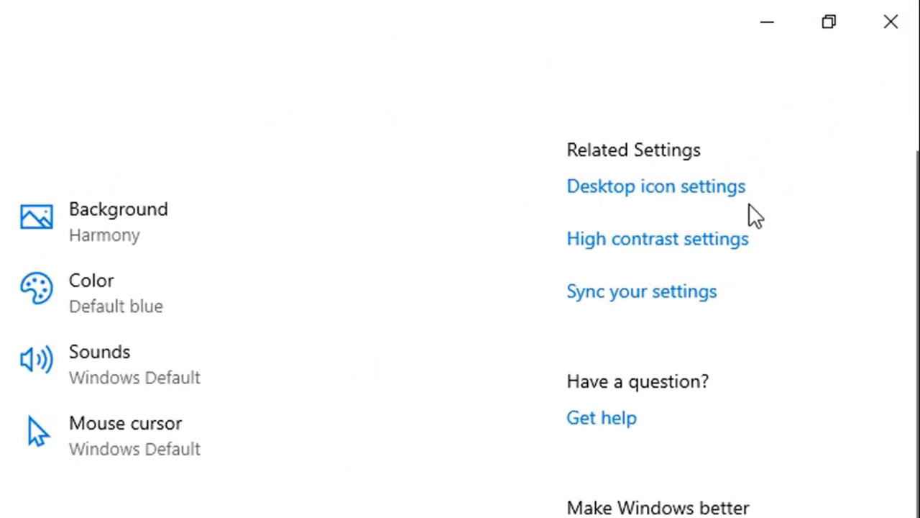
left_click(706, 189)
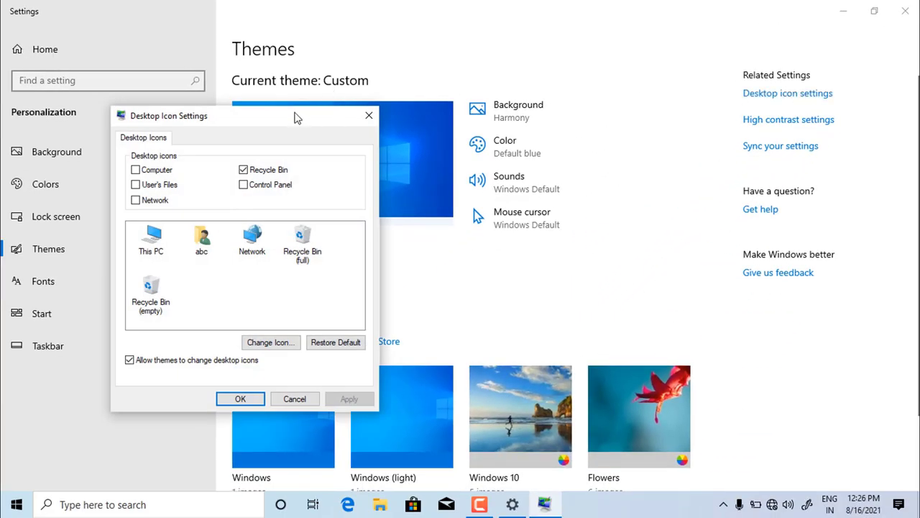
left_click_drag(297, 117, 494, 93)
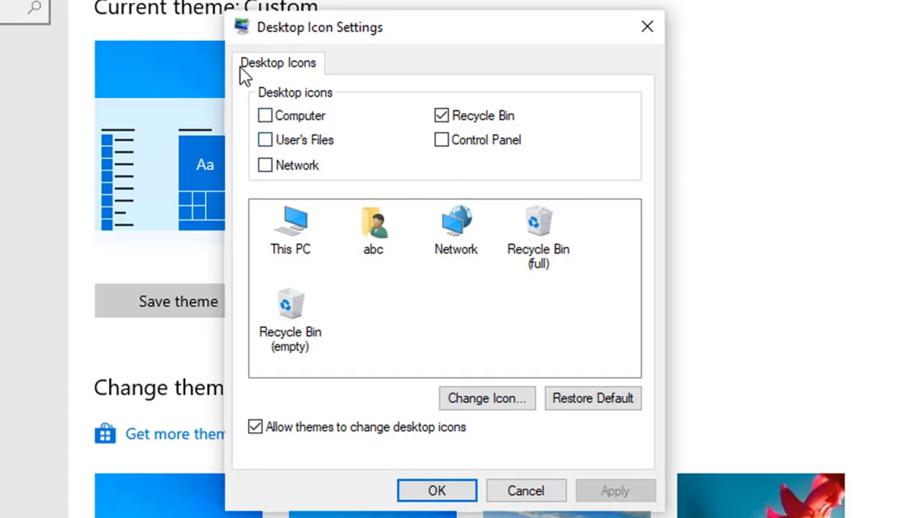
Enable the Computer, User's Files, Network and Control Panel desktop icons, apply the change and close the settings
left_click(266, 117)
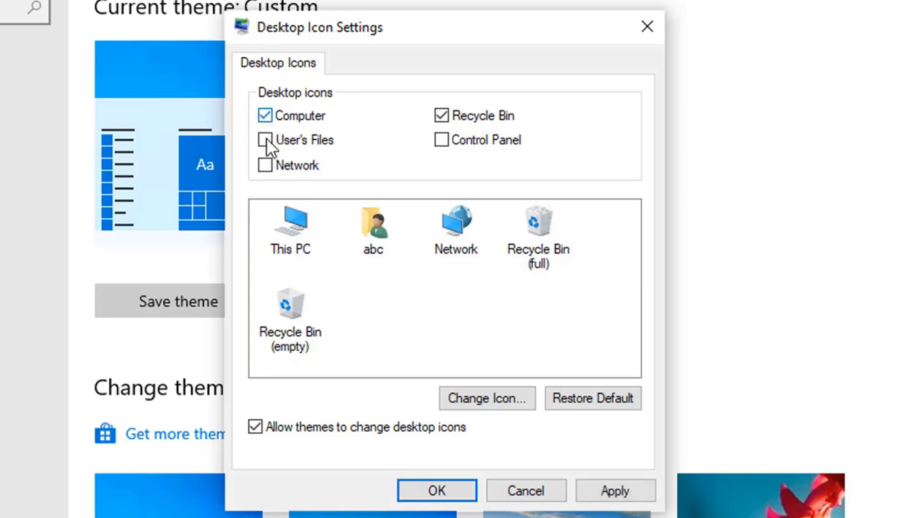
left_click(265, 141)
left_click(266, 166)
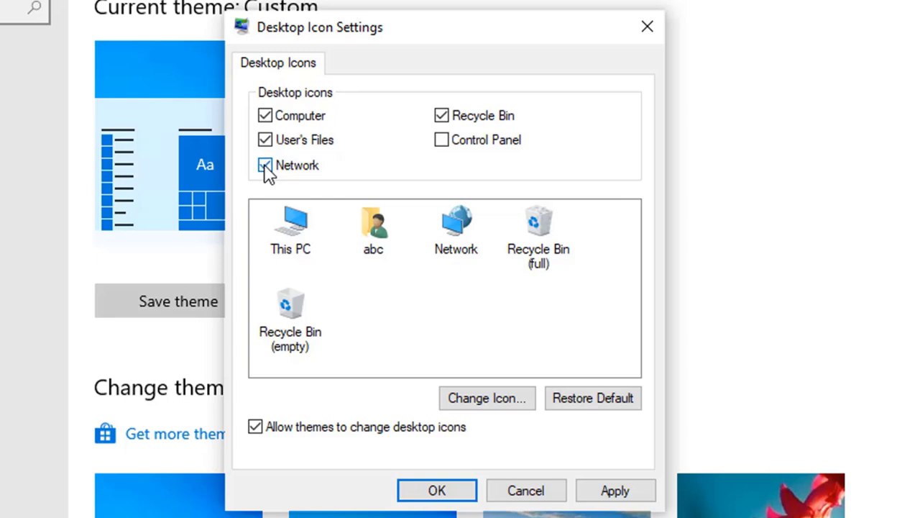
left_click(441, 140)
left_click(608, 499)
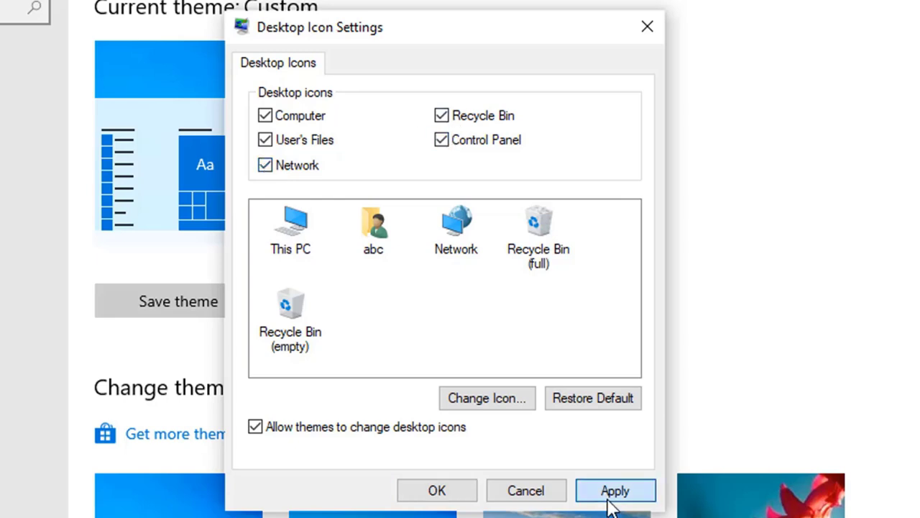
left_click(445, 493)
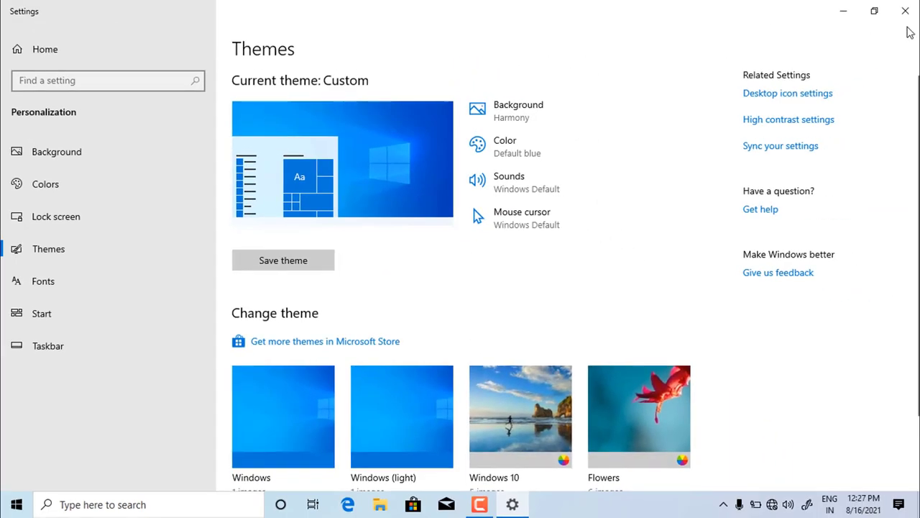
left_click(907, 13)
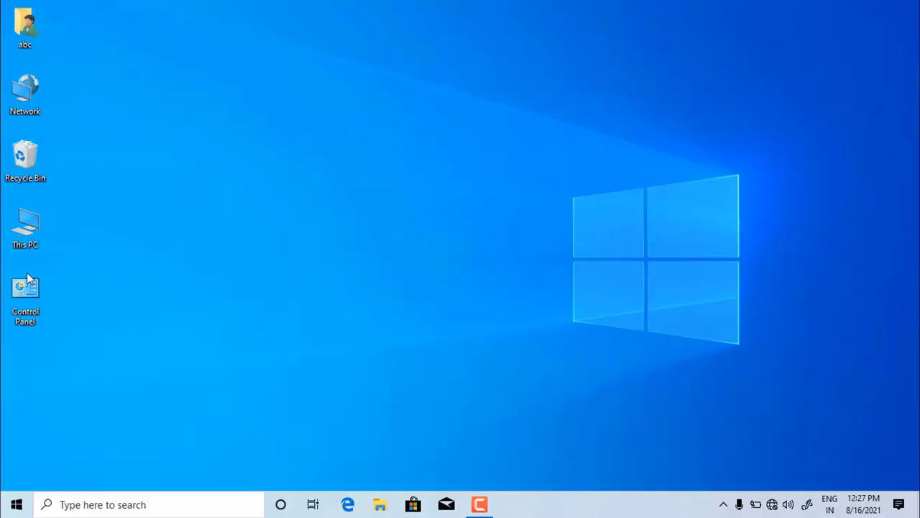
View the drives and folders in This PC from its desktop icon and close the window
double_click(23, 230)
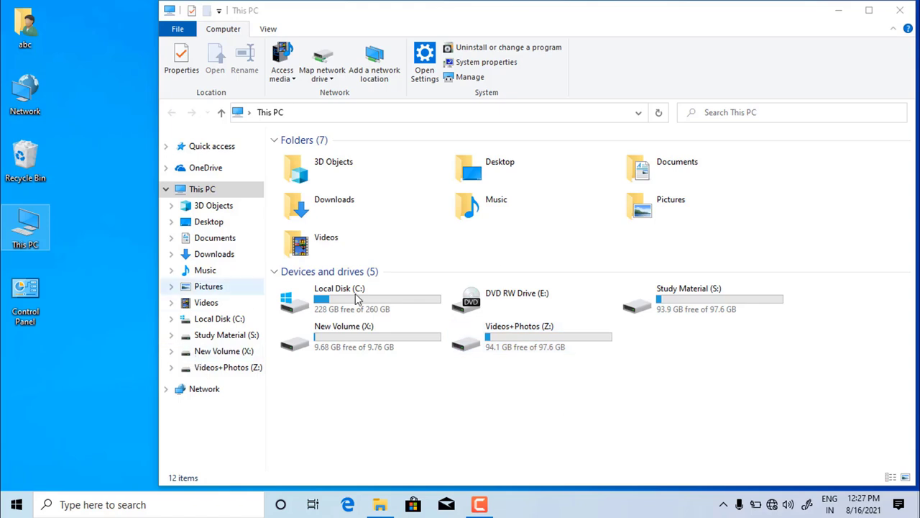
key("alt+F4")
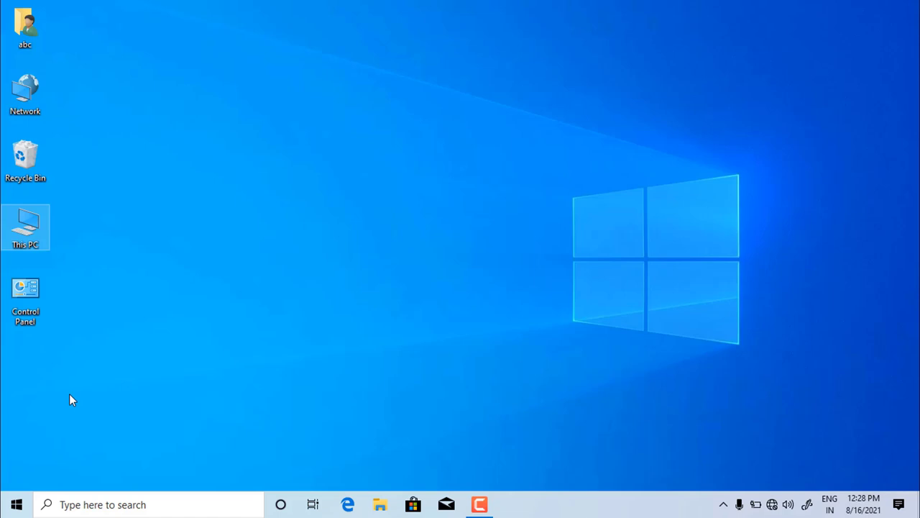
Create a desktop shortcut for Windows Defender Firewall from the Control Panel
left_click(10, 308)
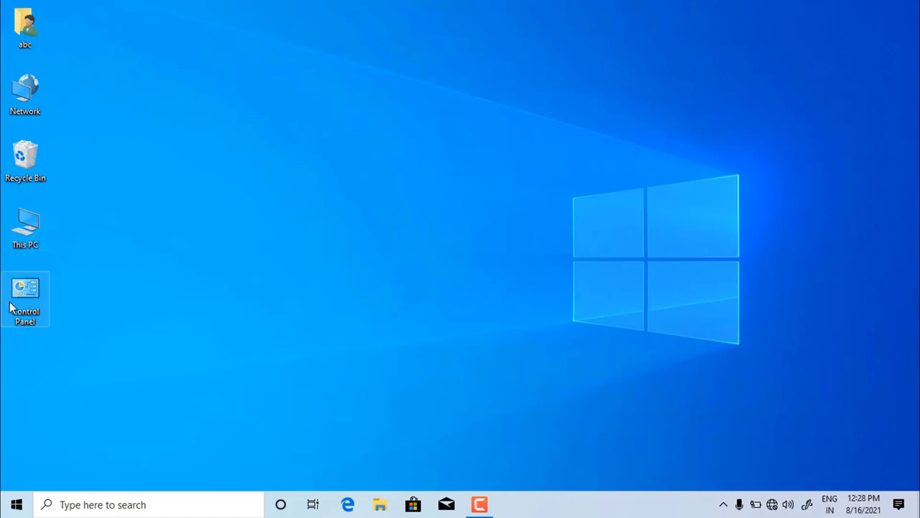
double_click(10, 308)
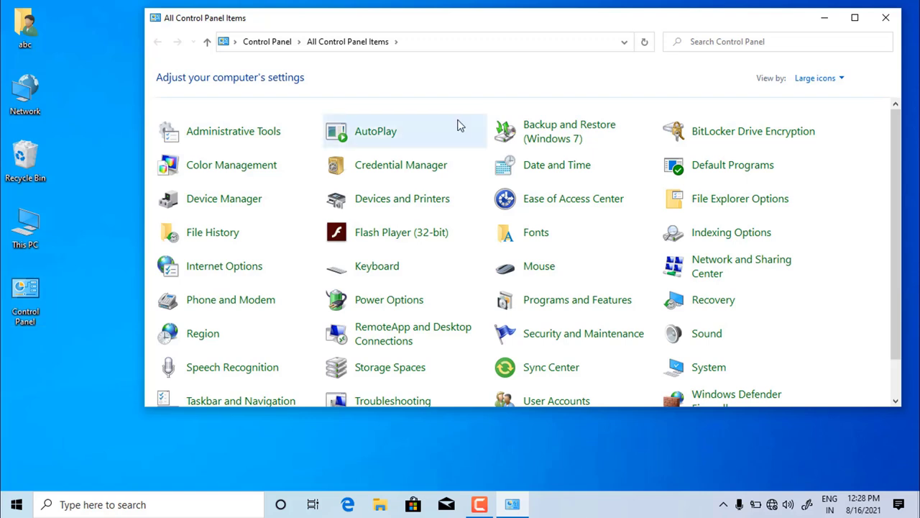
scroll(820, 108, "down", 1)
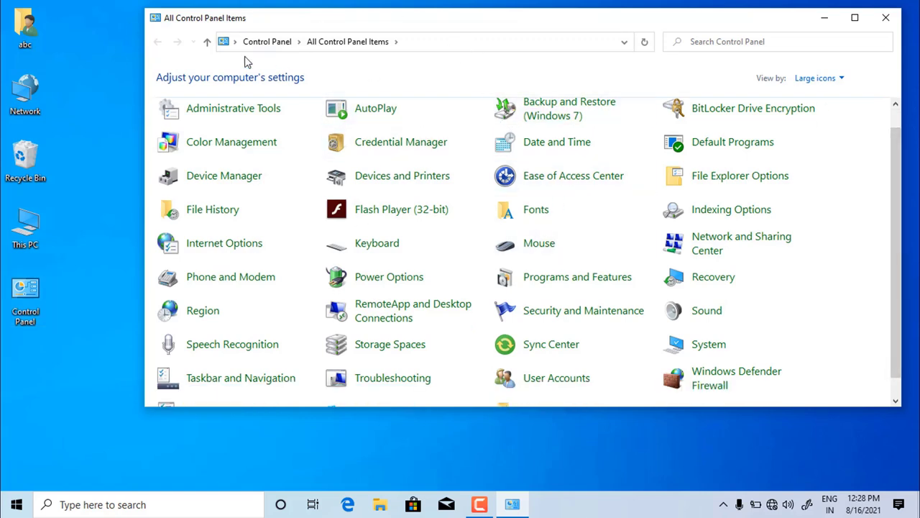
scroll(700, 363, "down", 1)
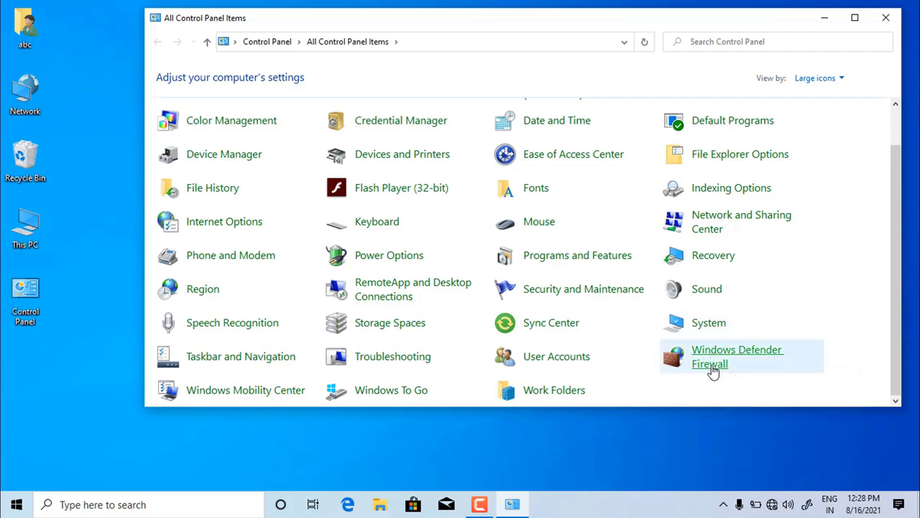
right_click(693, 345)
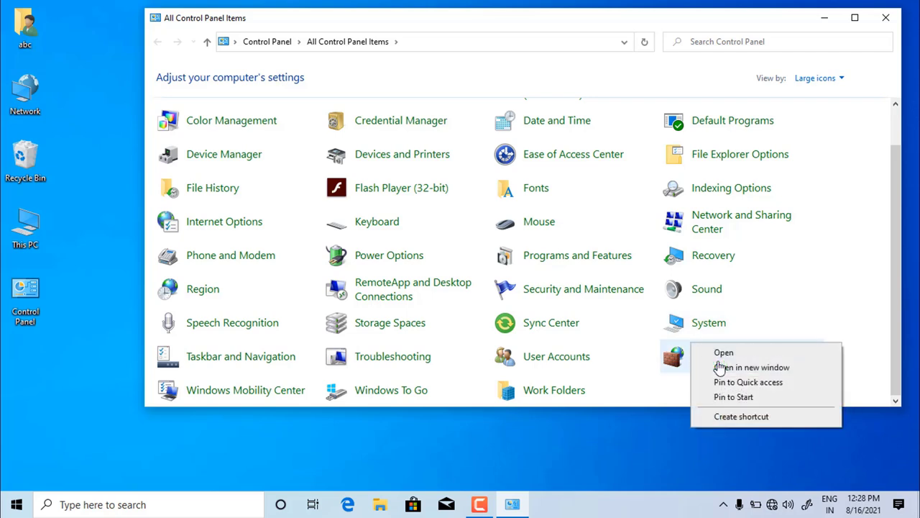
left_click(753, 418)
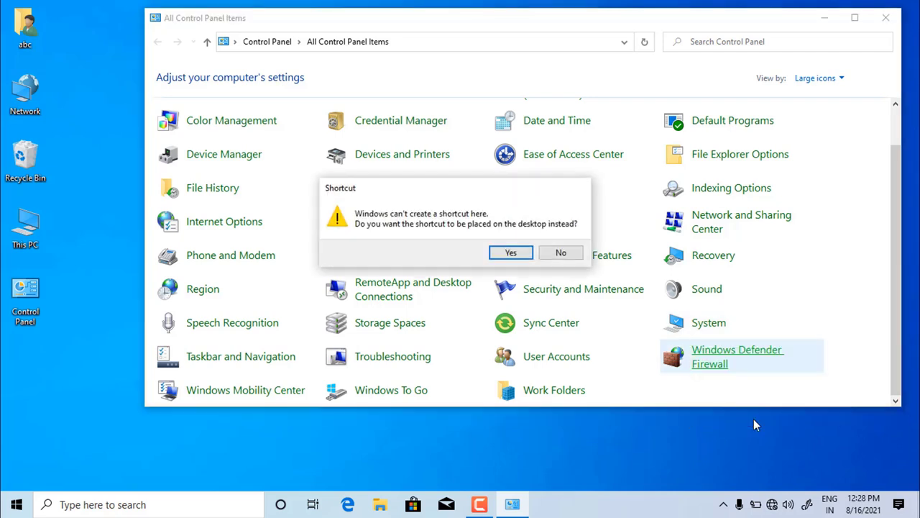
left_click(517, 258)
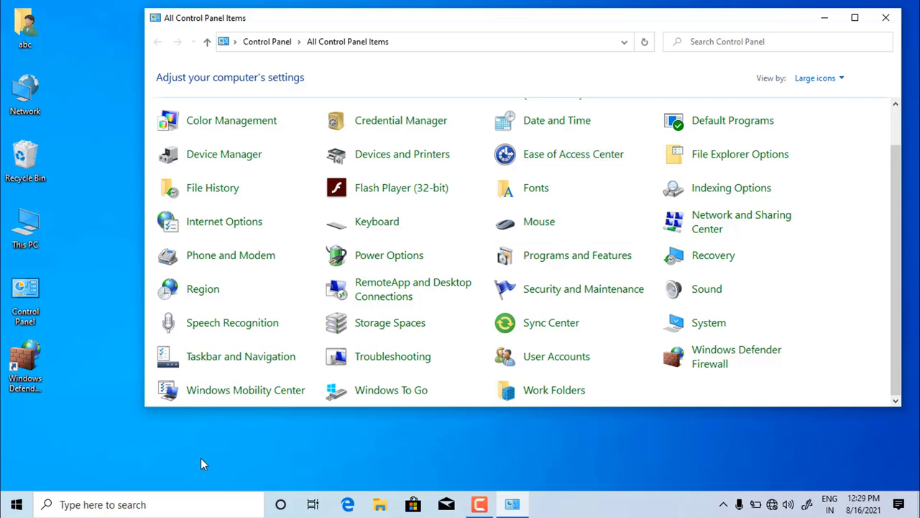
Create a desktop shortcut for Date and Time and close the Control Panel
right_click(551, 132)
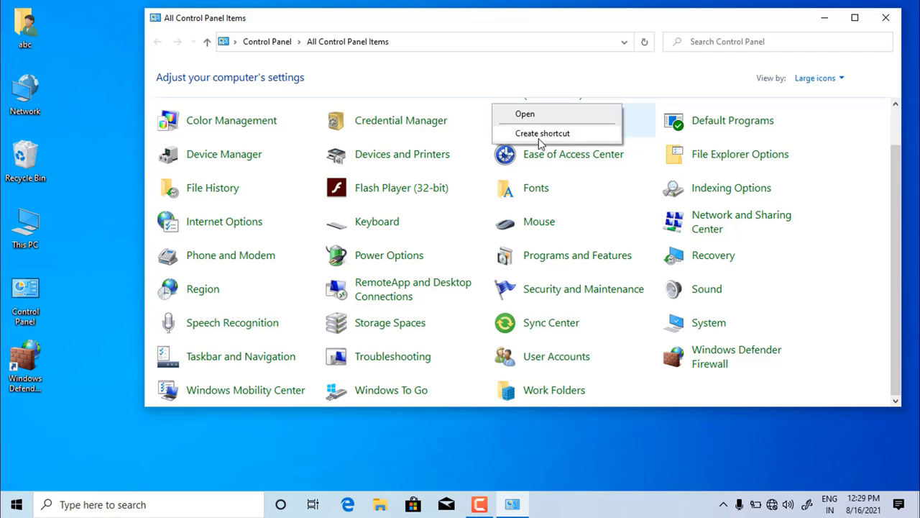
left_click(539, 135)
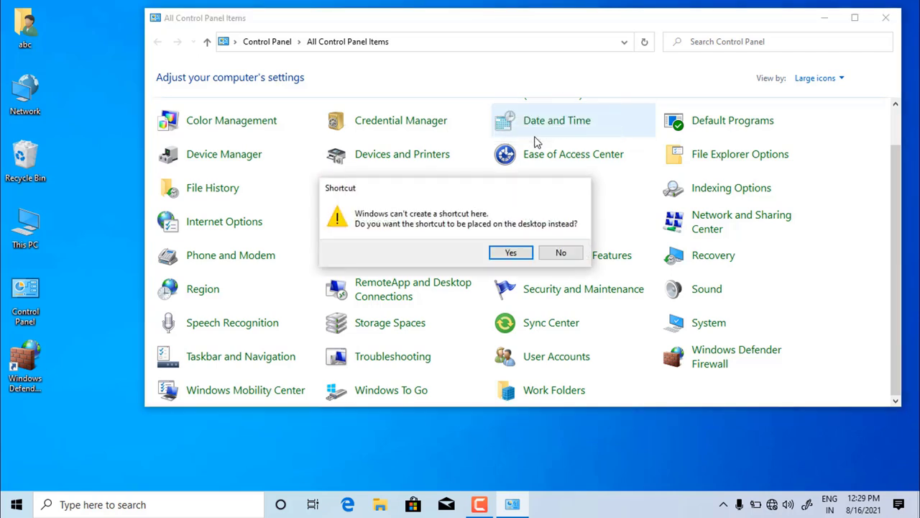
left_click(511, 254)
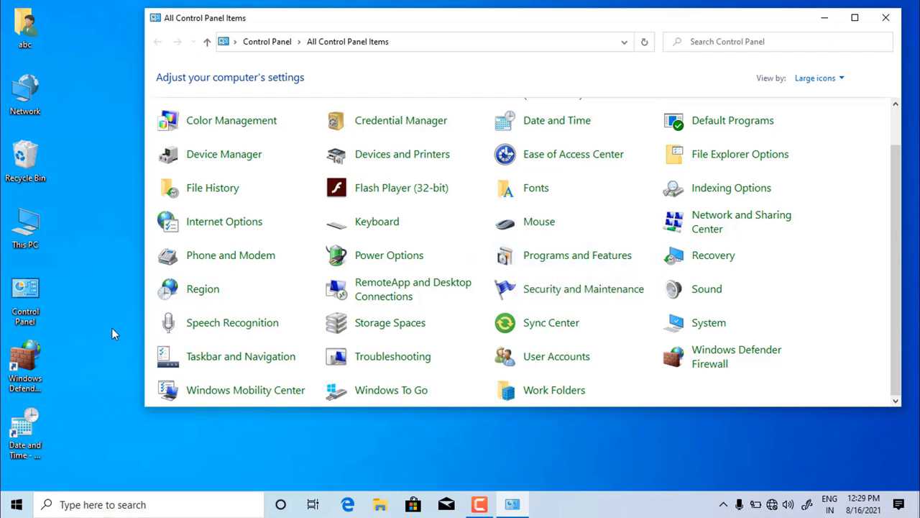
left_click(886, 20)
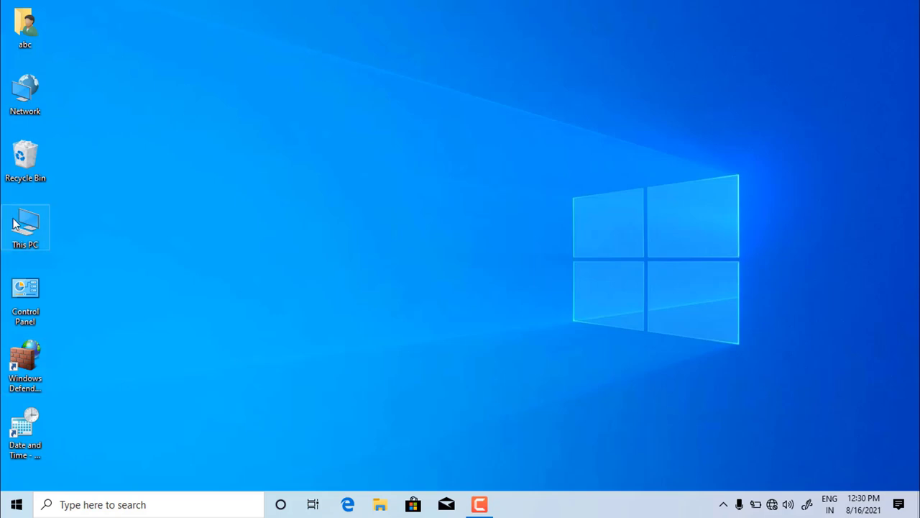
Display the desktop icons as large icons
right_click(306, 91)
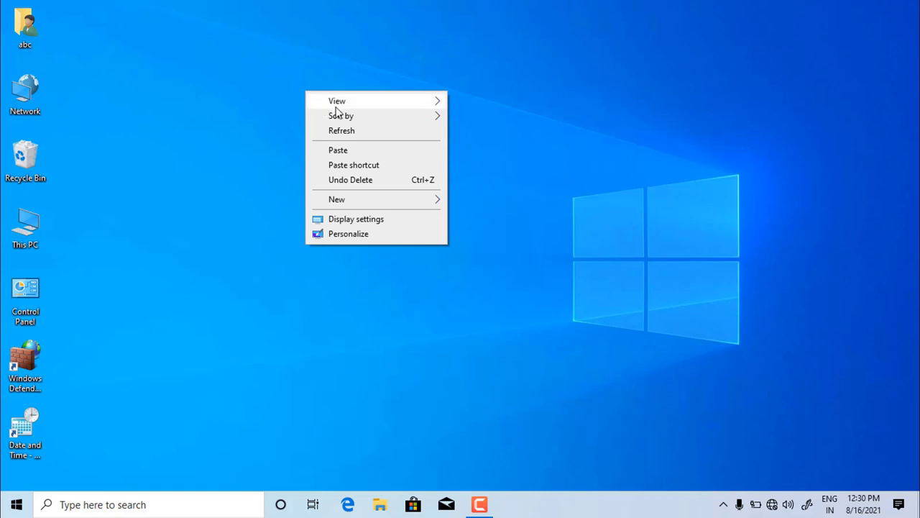
mouse_move(336, 106)
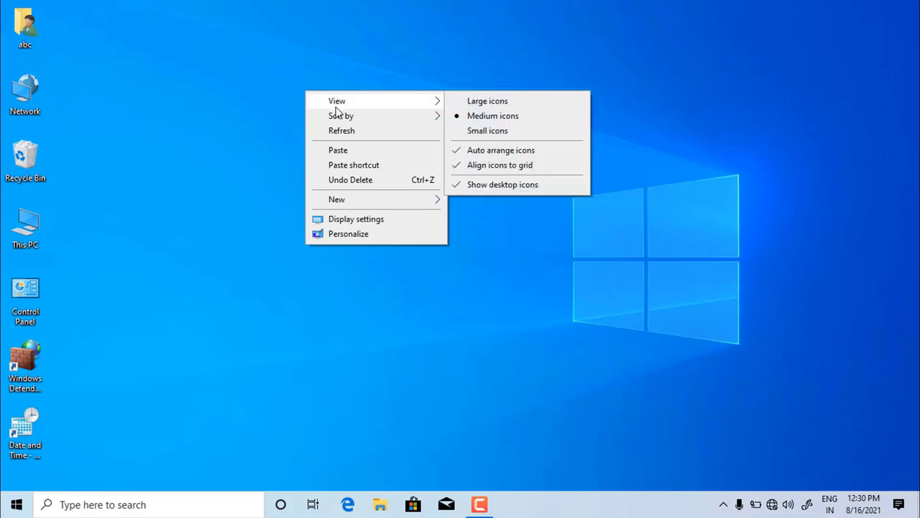
left_click(483, 103)
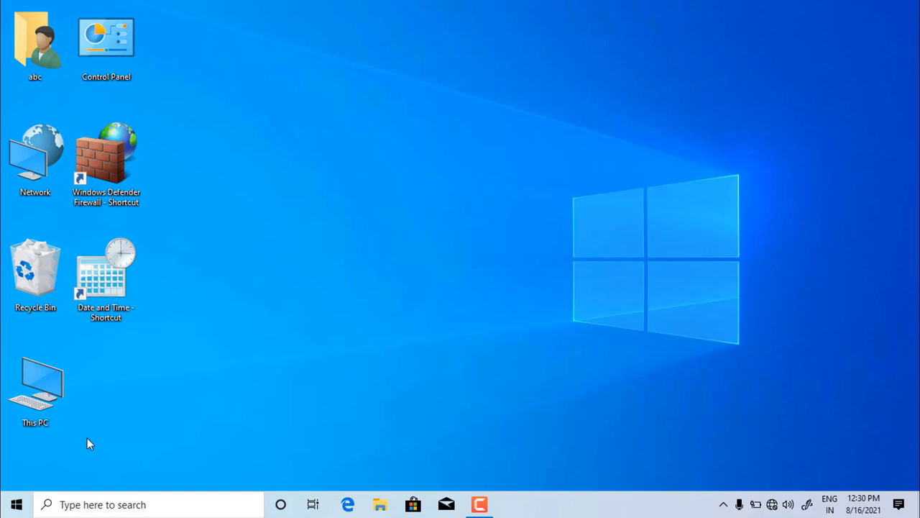
Display the desktop icons as small icons
right_click(294, 153)
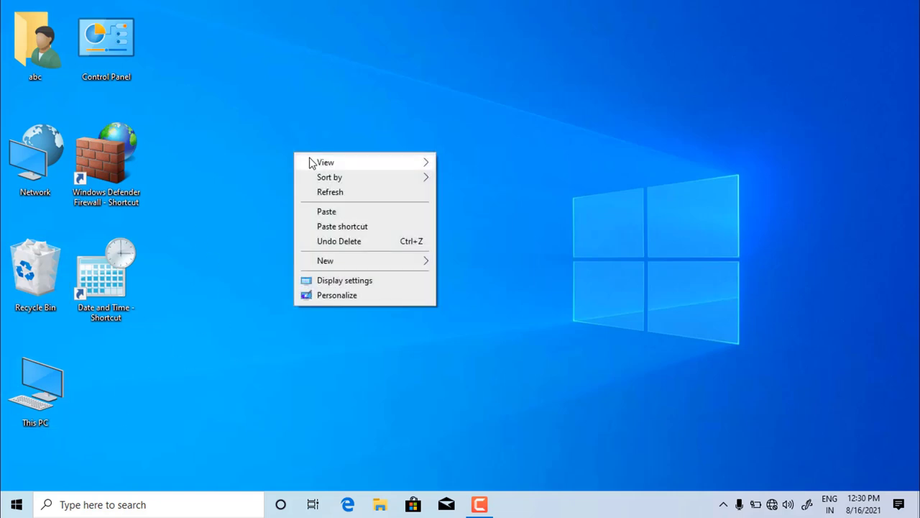
mouse_move(313, 164)
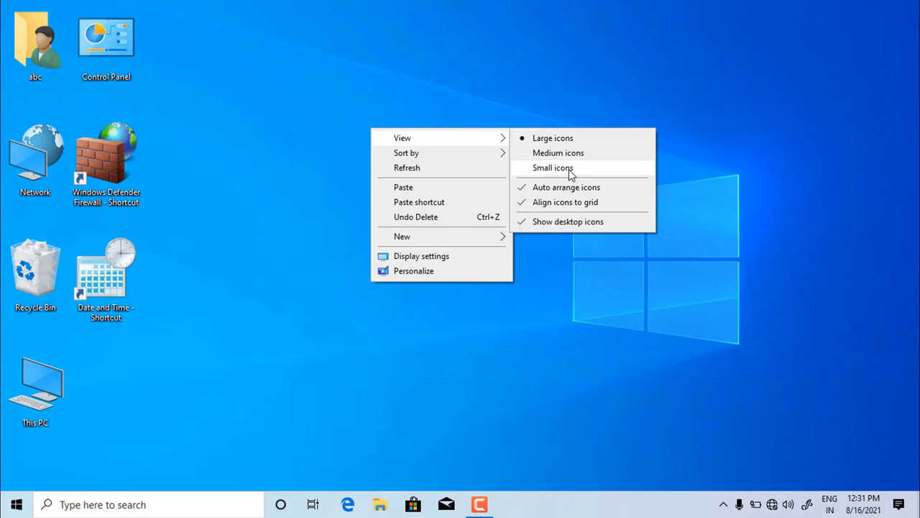
left_click(571, 170)
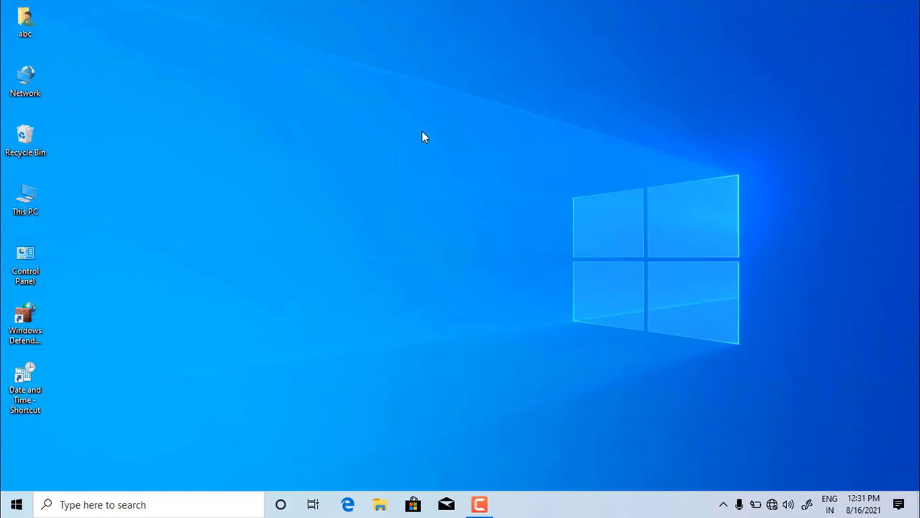
Set the desktop background to the night-sky picture with the green tent and check it on the desktop
right_click(332, 112)
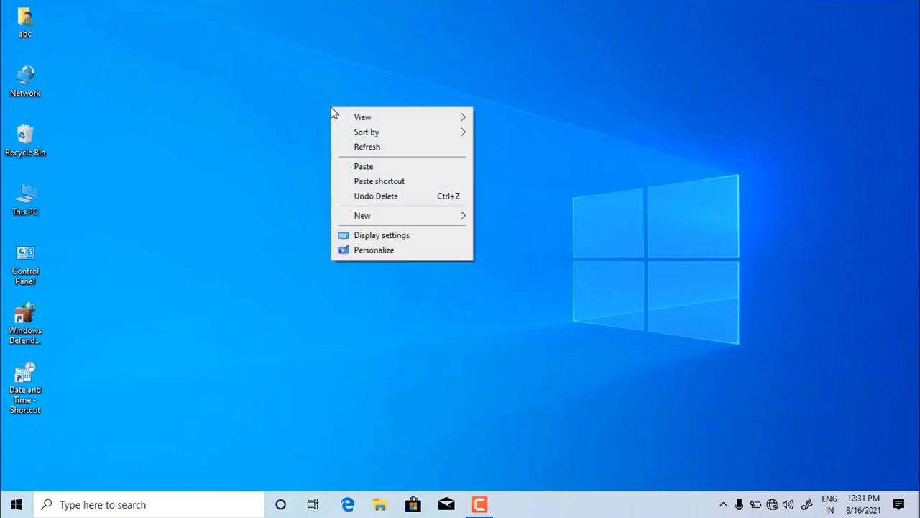
left_click(362, 250)
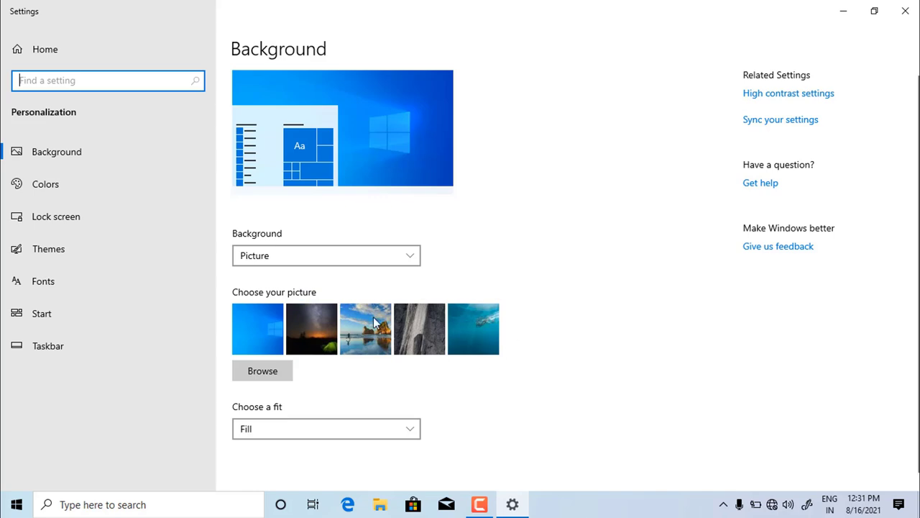
left_click(311, 329)
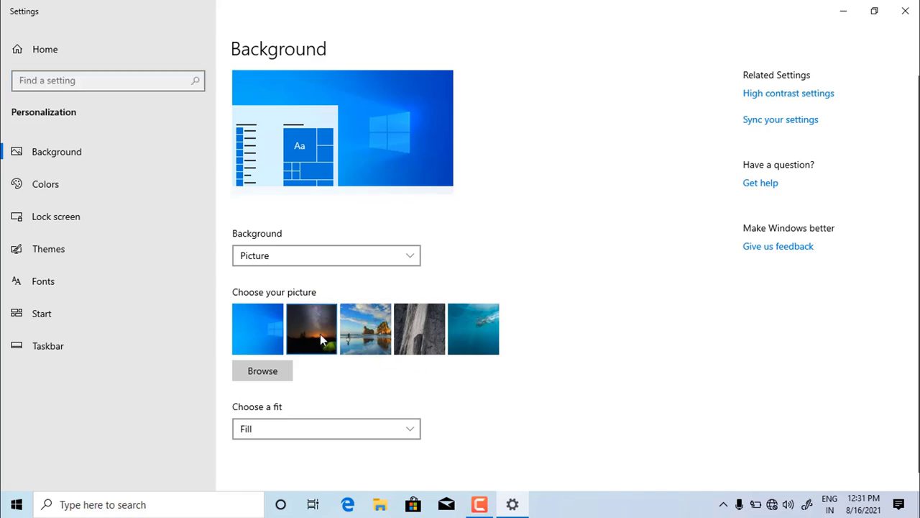
double_click(647, 4)
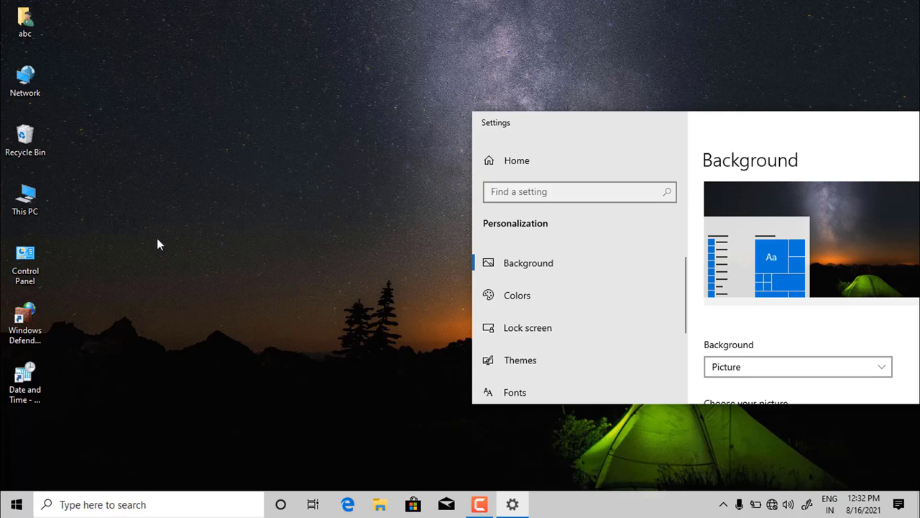
left_click_drag(764, 130, 396, 1)
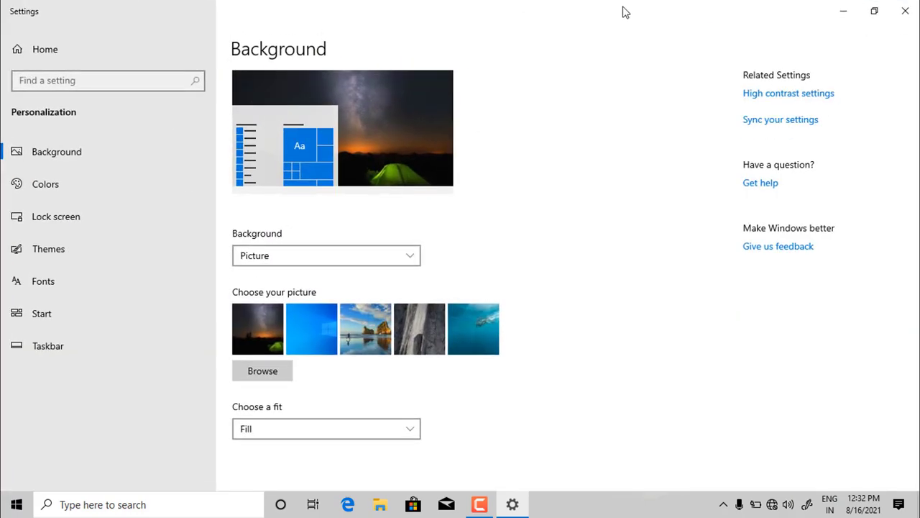